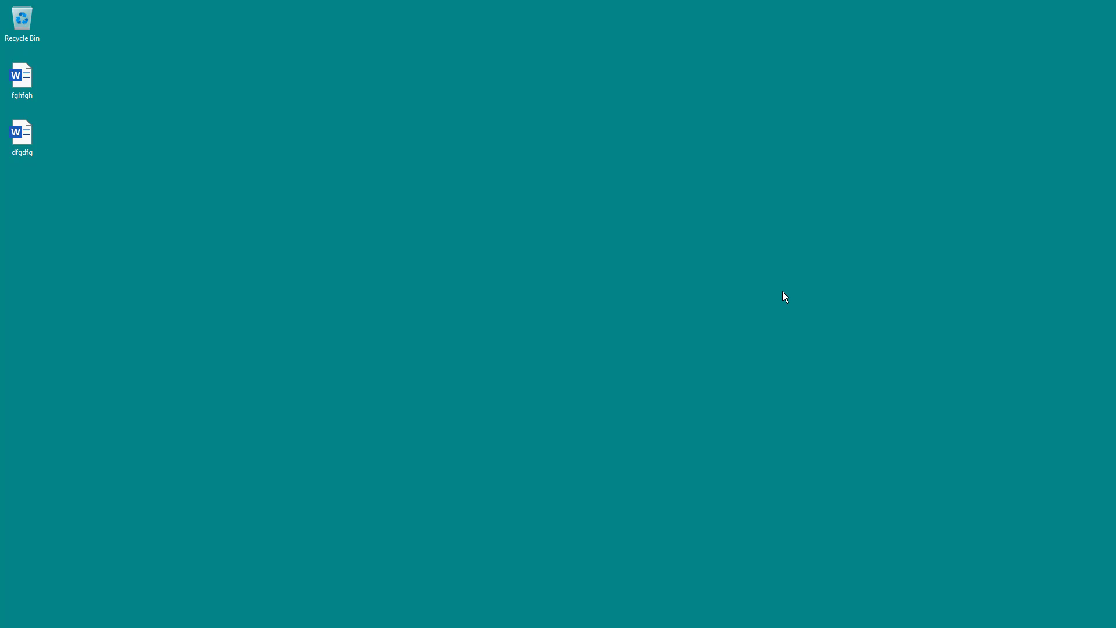
# Open File Explorer on the OneDrive - Personal folder.
pyautogui.moveTo(610, 627)
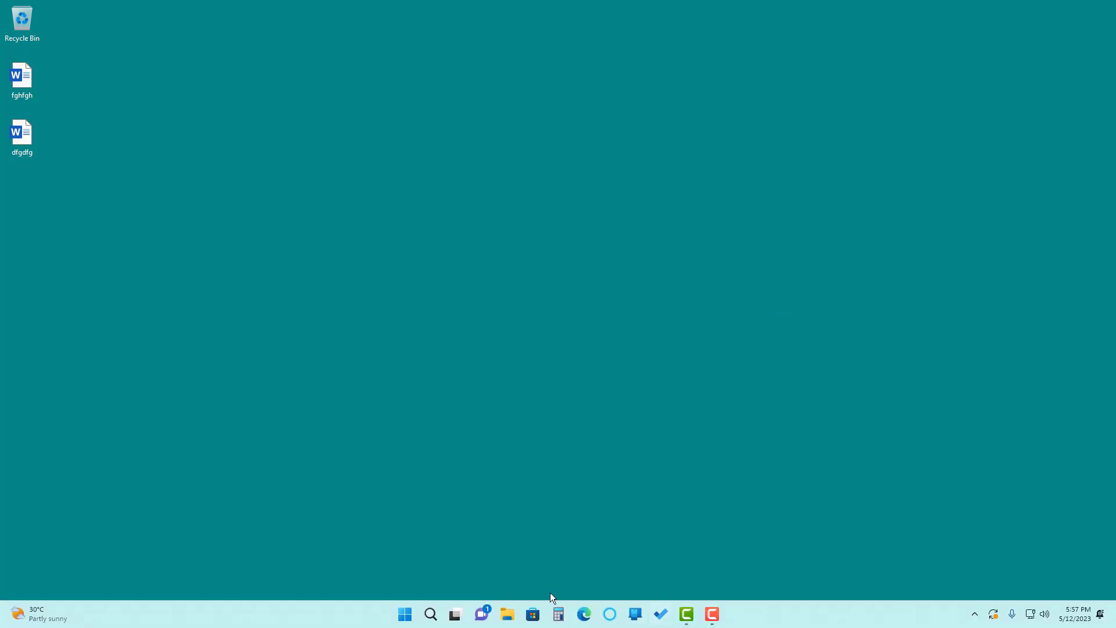
pyautogui.click(515, 617)
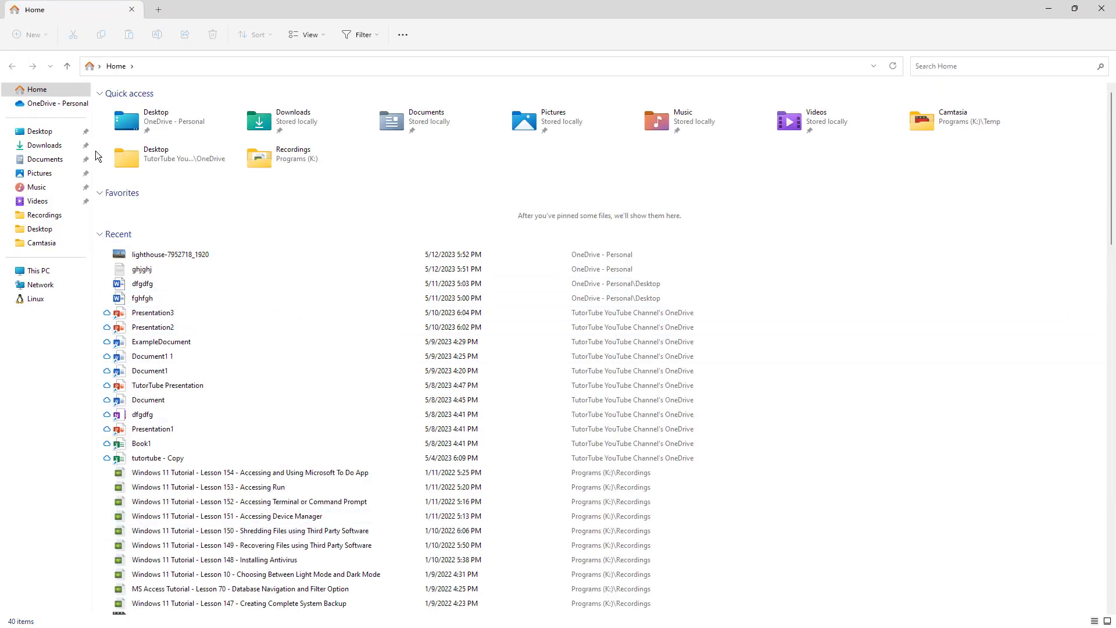
pyautogui.click(72, 109)
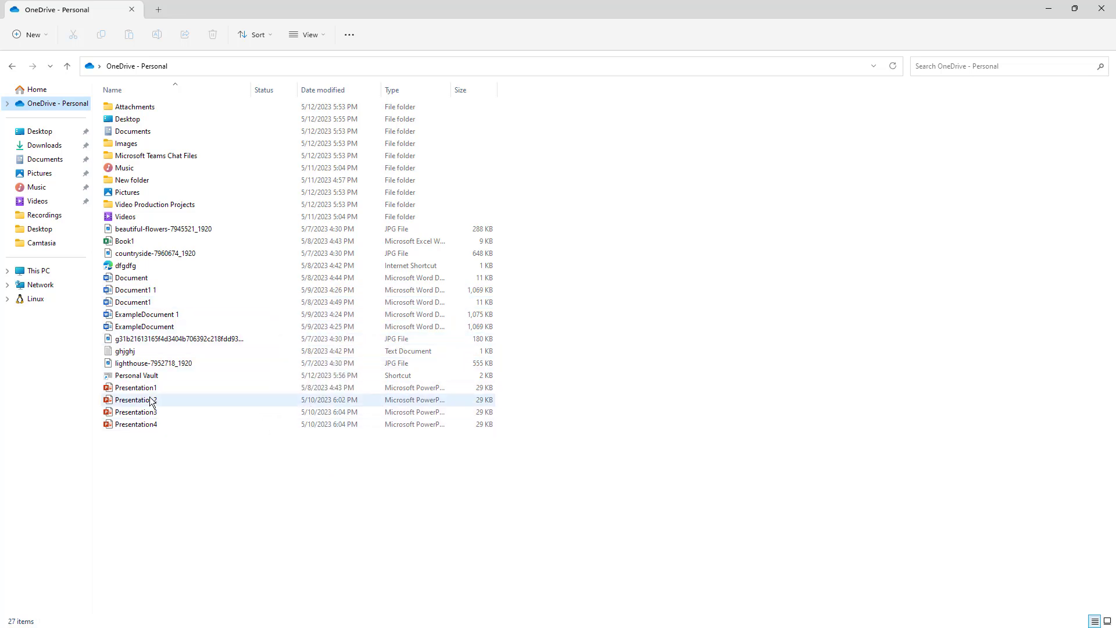
# Switch the folder view to Large icons and select the Personal Vault item.
pyautogui.click(143, 378)
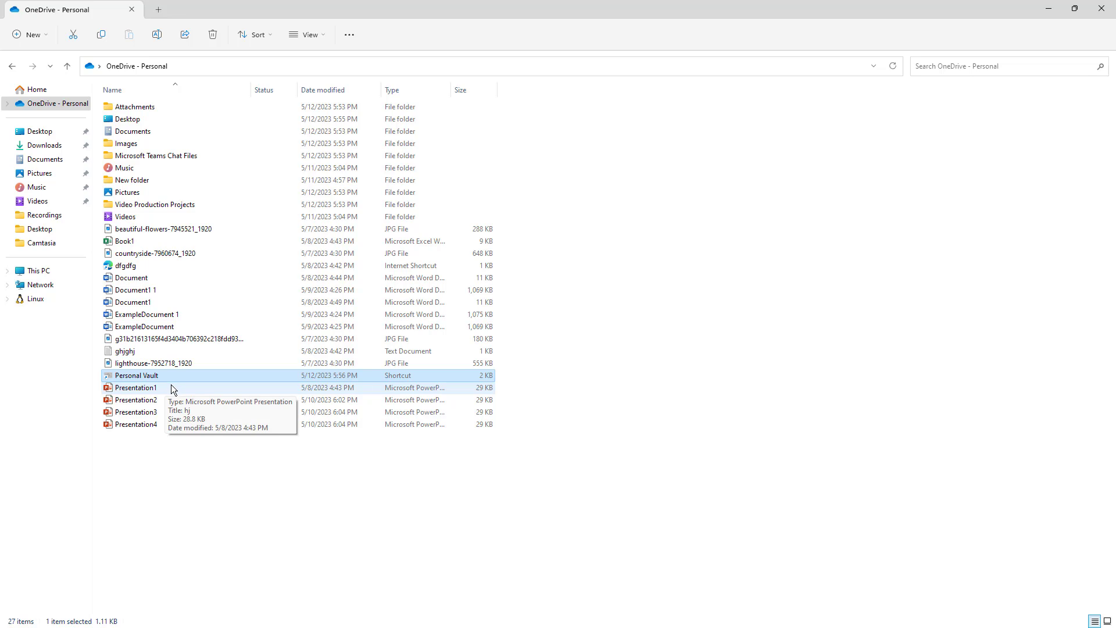
pyautogui.click(558, 175)
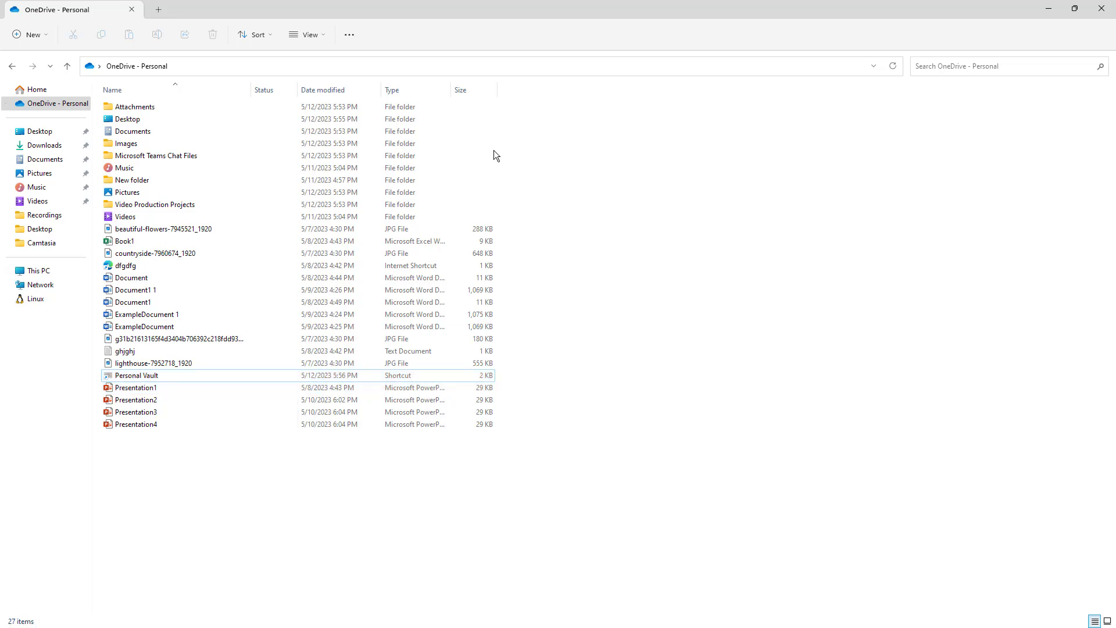
pyautogui.click(314, 36)
pyautogui.click(320, 83)
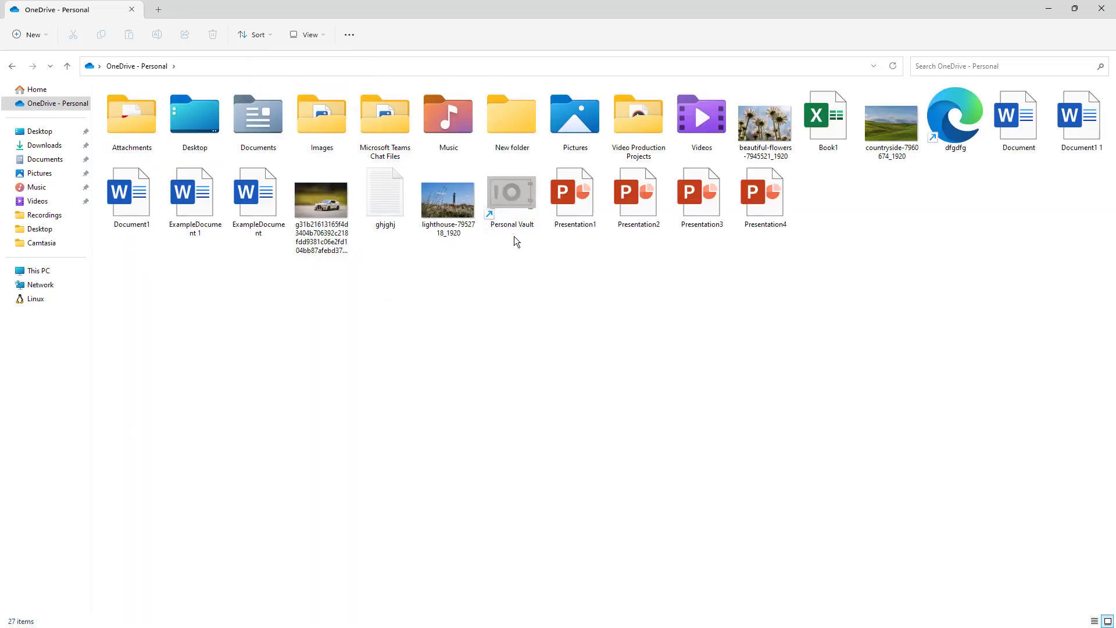
pyautogui.click(503, 204)
# Start Personal Vault setup, continue past the introduction and allow OneDrive to finish setup.
pyautogui.doubleClick(501, 202)
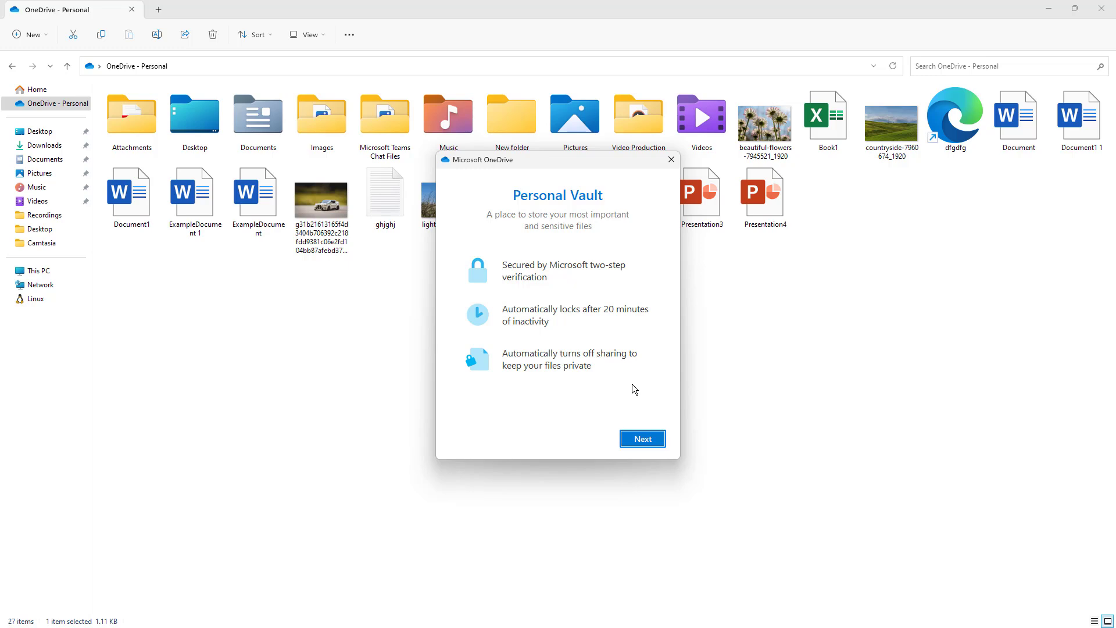
pyautogui.click(637, 440)
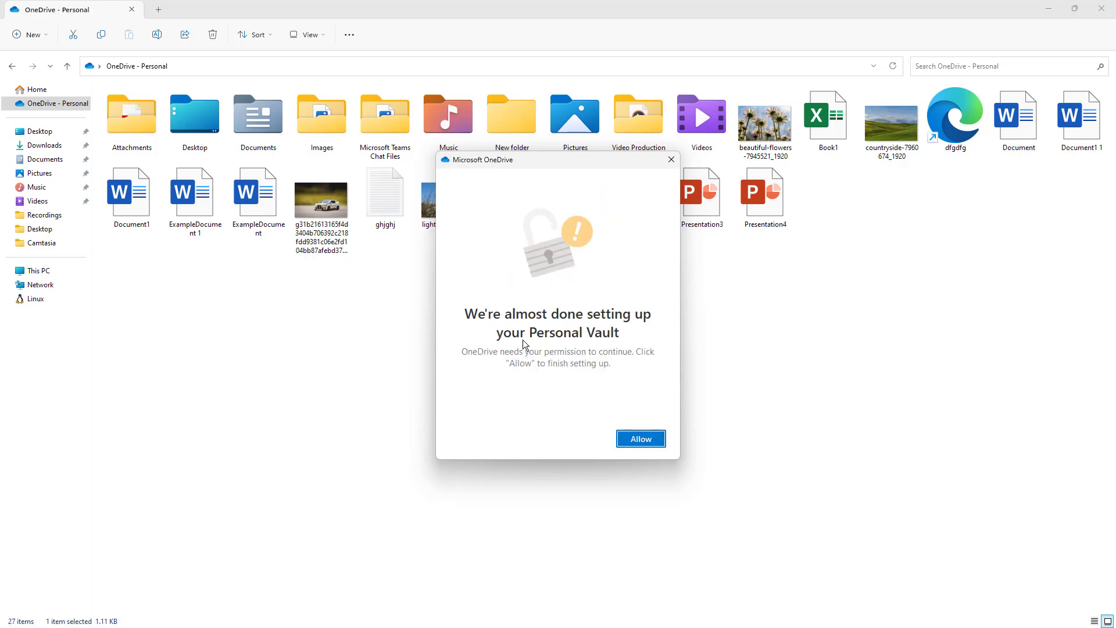
pyautogui.click(639, 438)
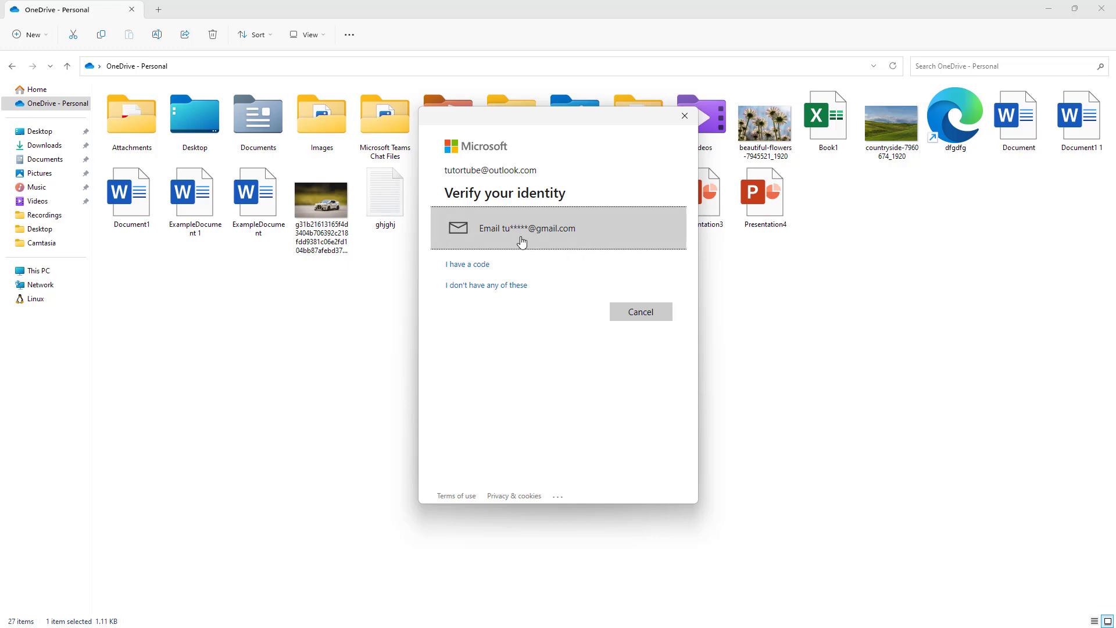
# Verify by email: enter the backup e-mail address, correcting its typos, and send the code.
pyautogui.click(544, 232)
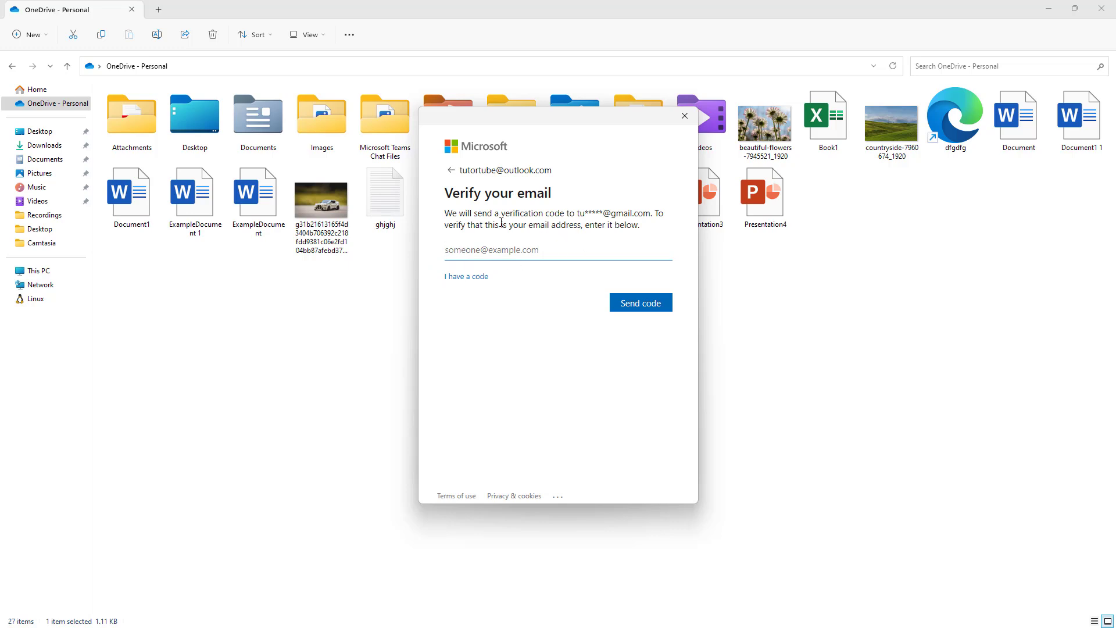
pyautogui.click(531, 255)
pyautogui.click(509, 246)
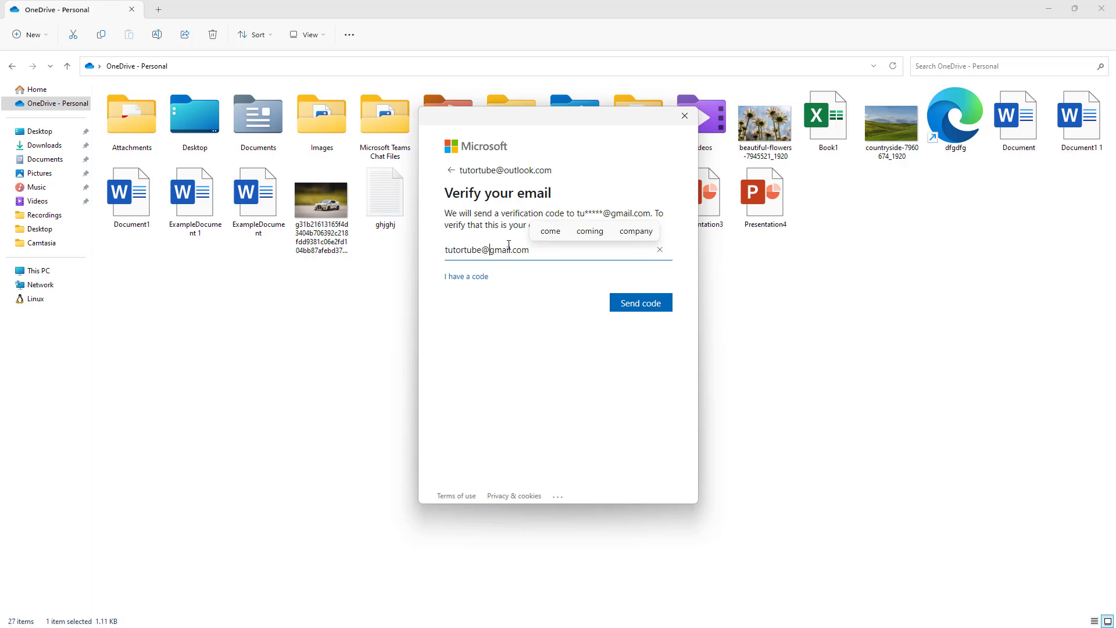
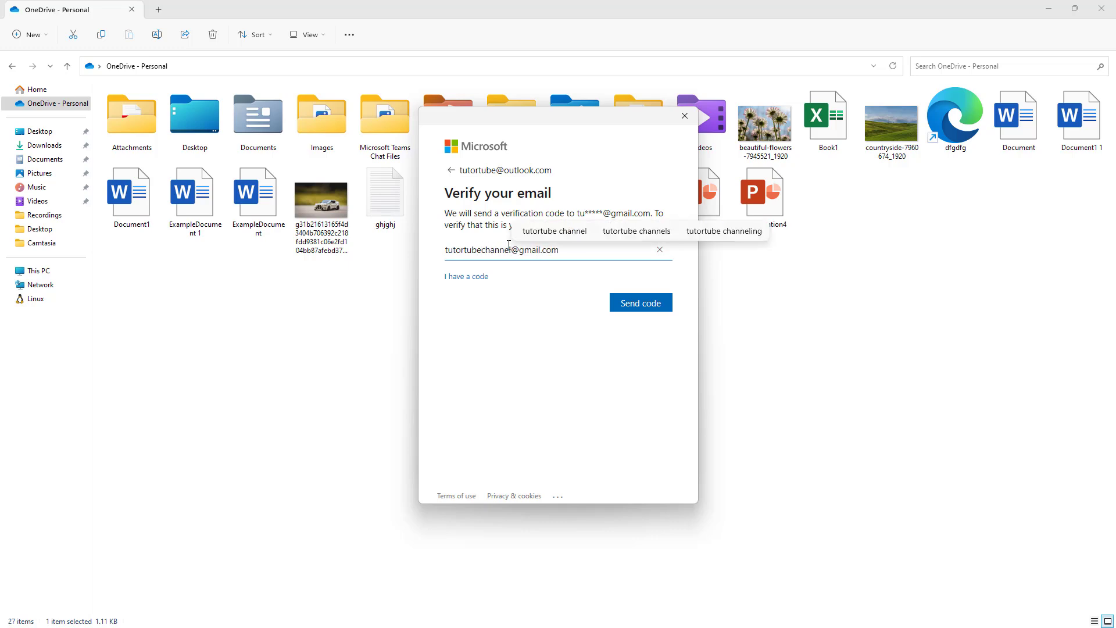
pyautogui.click(626, 303)
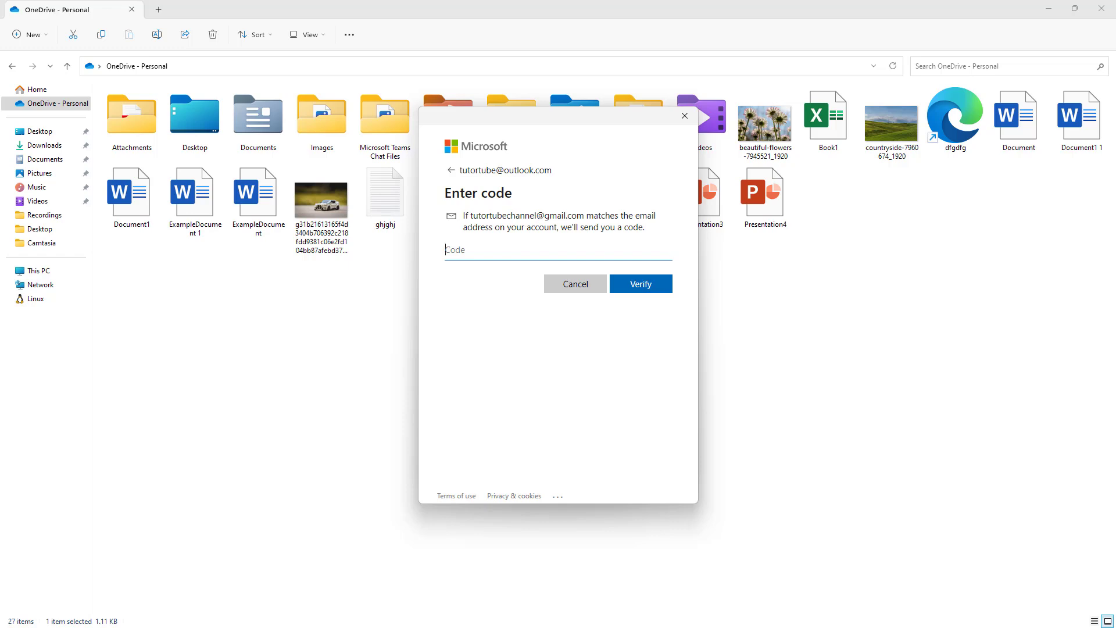
# Copy the security code from the emailed message, paste it into the Code field and verify.
pyautogui.moveTo(1115, 164)
pyautogui.mouseDown()
pyautogui.moveTo(797, 164)
pyautogui.moveTo(598, 97)
pyautogui.moveTo(565, 167)
pyautogui.mouseUp()
pyautogui.moveTo(527, 398); pyautogui.dragTo(497, 398)
pyautogui.hotkey('ctrl', 'c')
pyautogui.moveTo(539, 170); pyautogui.dragTo(1115, 192)
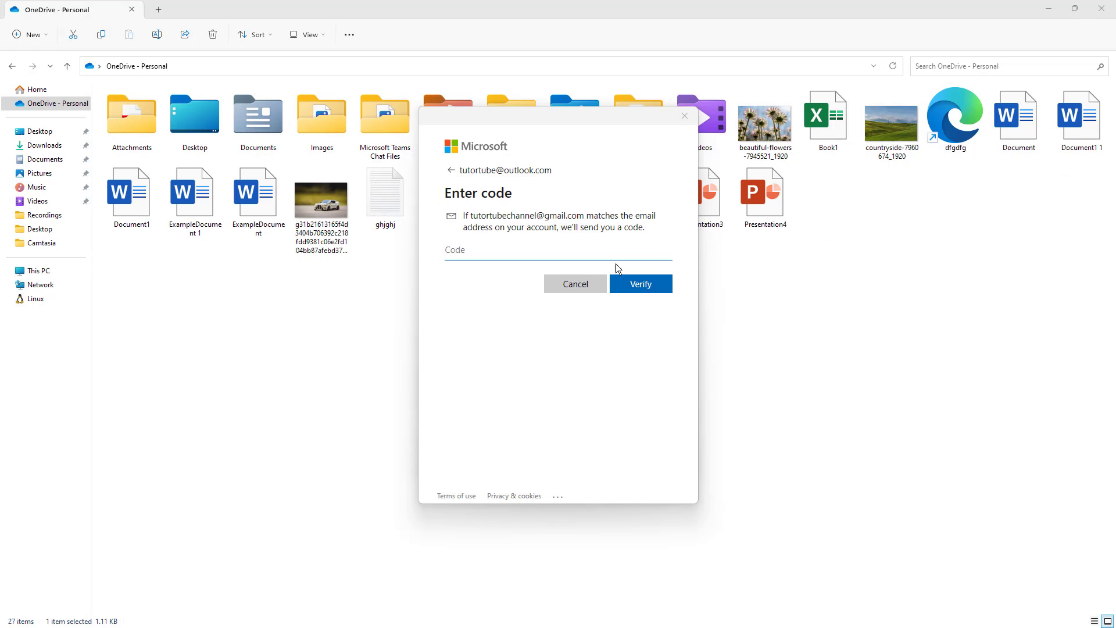
pyautogui.click(599, 250)
pyautogui.hotkey('ctrl', 'v')
pyautogui.click(638, 285)
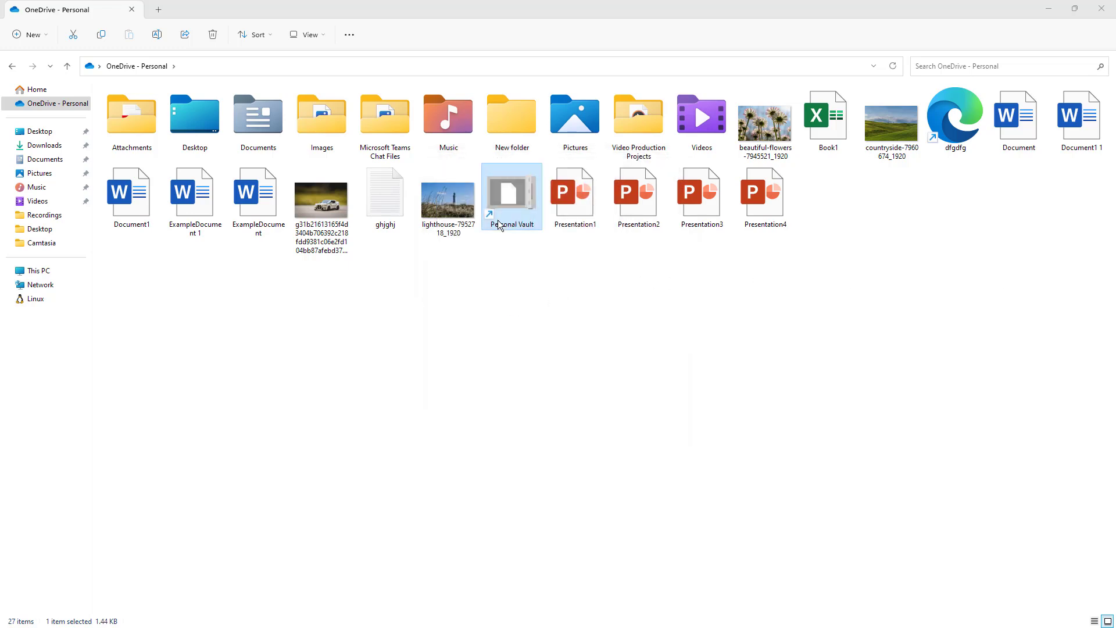
# Create a text document named New Text Document inside Personal Vault.
pyautogui.doubleClick(503, 219)
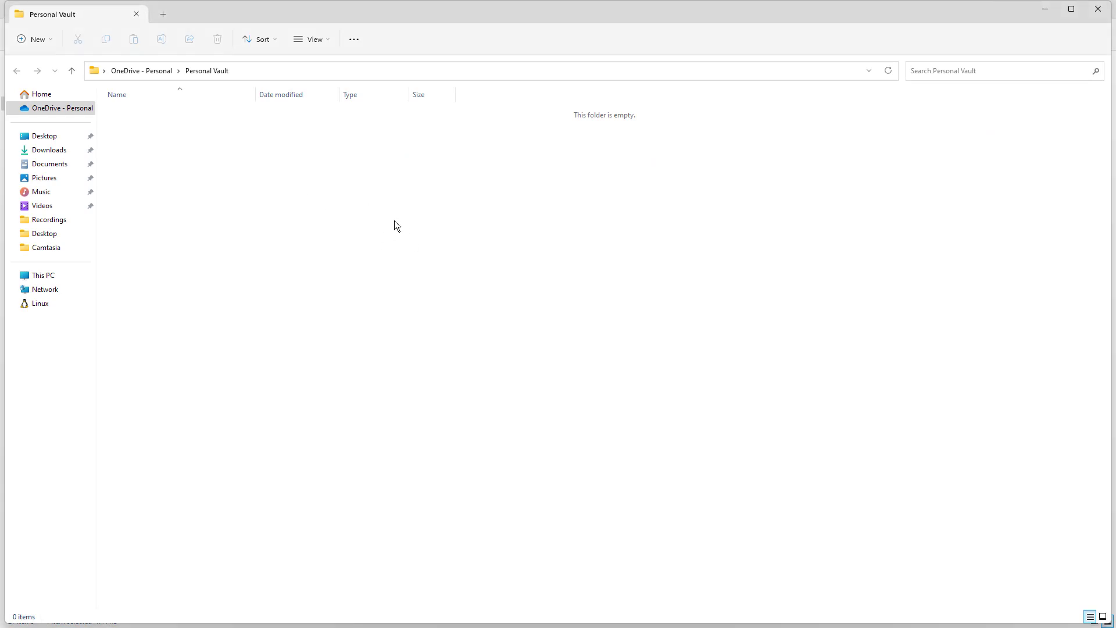
pyautogui.rightClick(373, 207)
pyautogui.moveTo(465, 299)
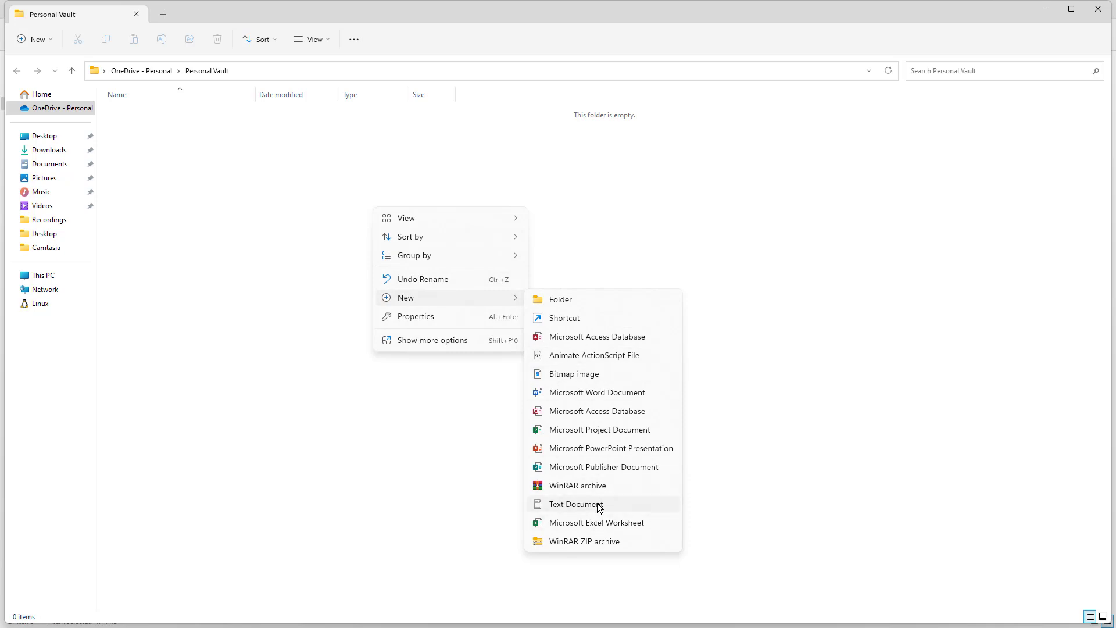
pyautogui.click(600, 505)
pyautogui.click(552, 348)
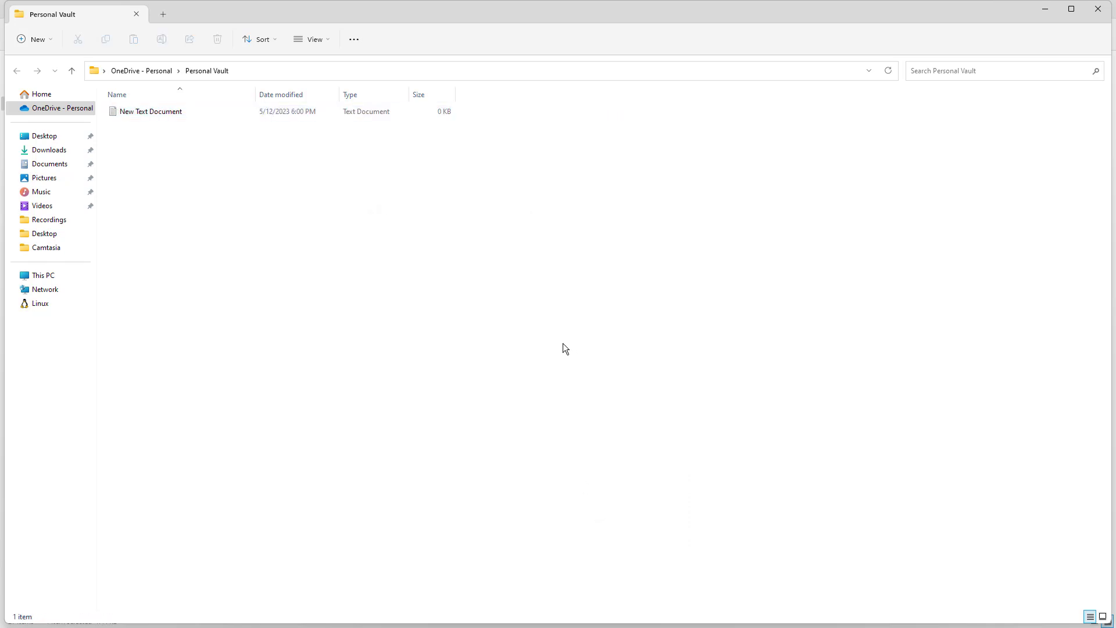
# Go up to OneDrive - Personal and reopen Personal Vault to confirm the new file.
pyautogui.click(161, 75)
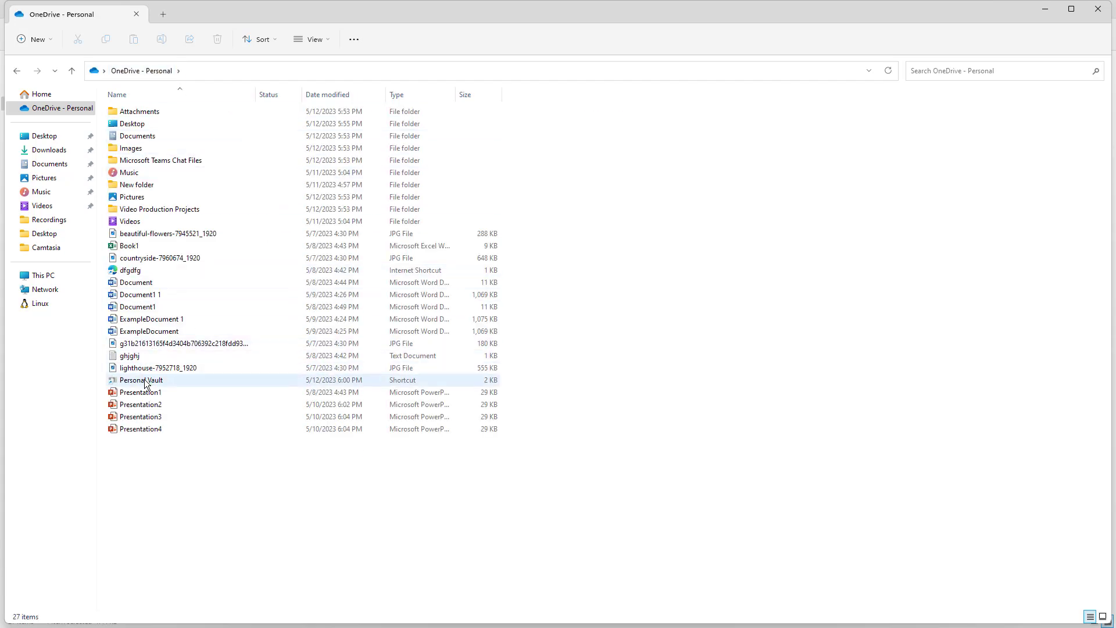
pyautogui.doubleClick(145, 382)
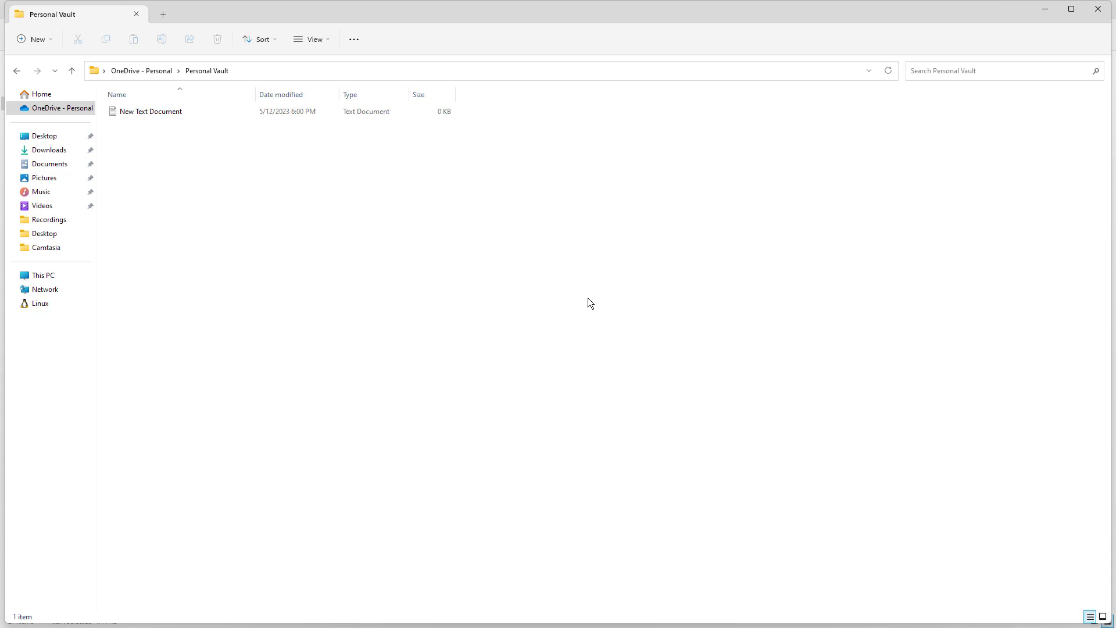
pyautogui.click(162, 72)
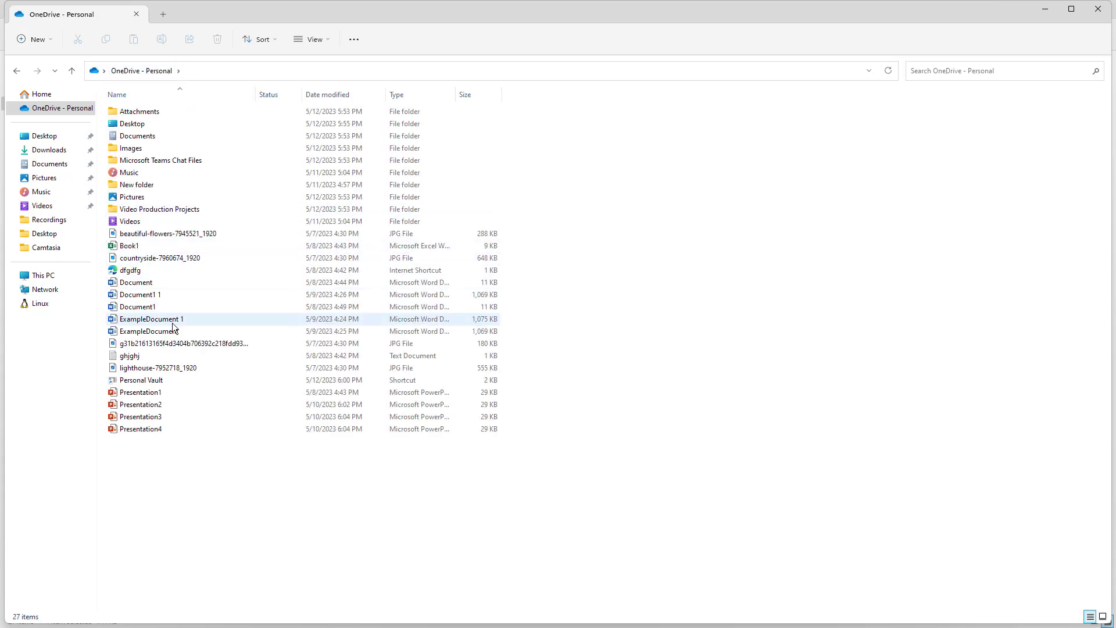
pyautogui.doubleClick(145, 381)
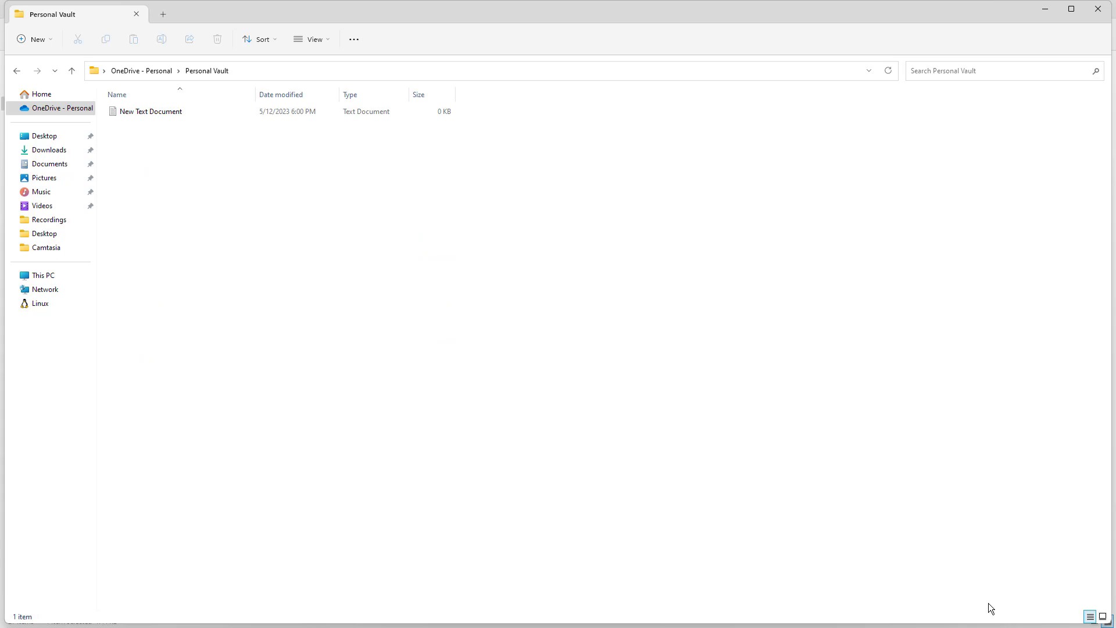
# Close the extra Personal Vault window, then restore and minimize the remaining Explorer window.
pyautogui.moveTo(854, 19); pyautogui.dragTo(856, 81)
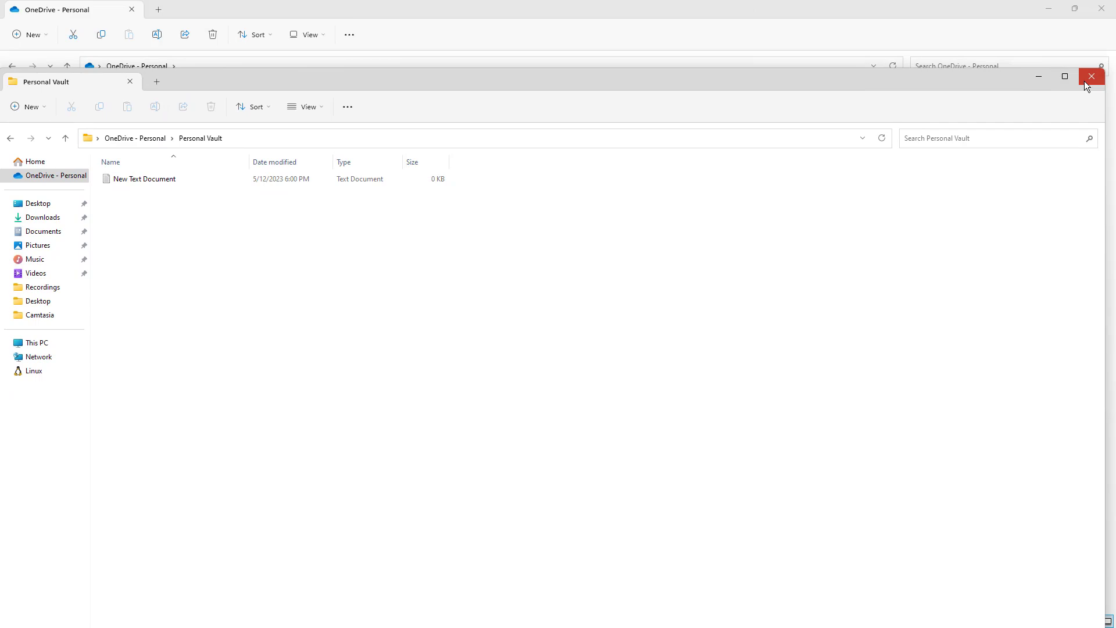
pyautogui.click(1087, 78)
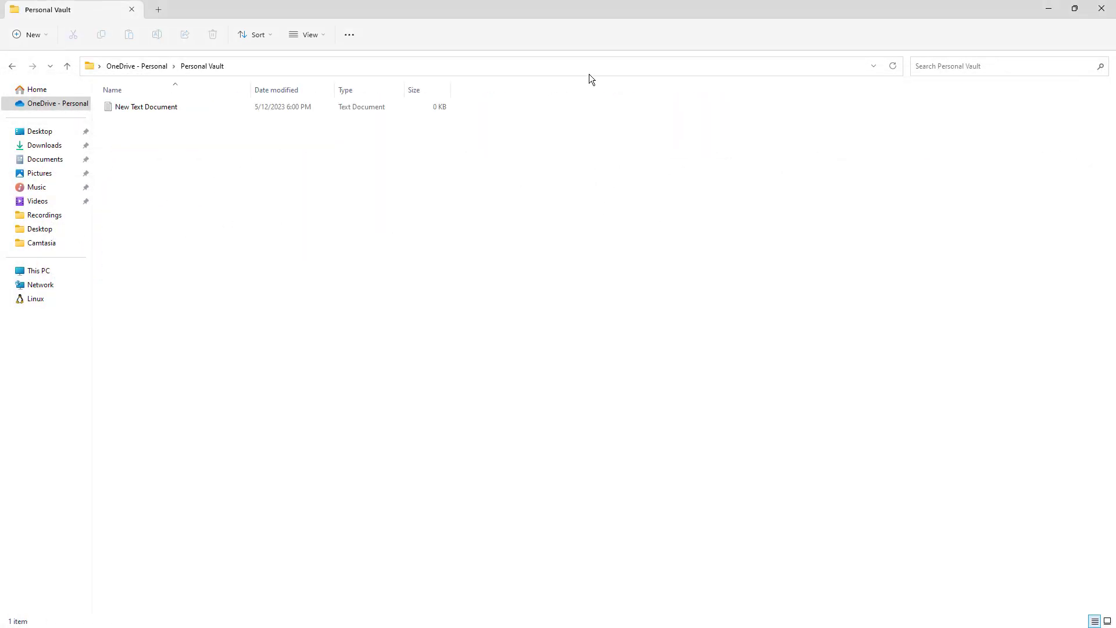
pyautogui.moveTo(618, 15); pyautogui.dragTo(694, 90)
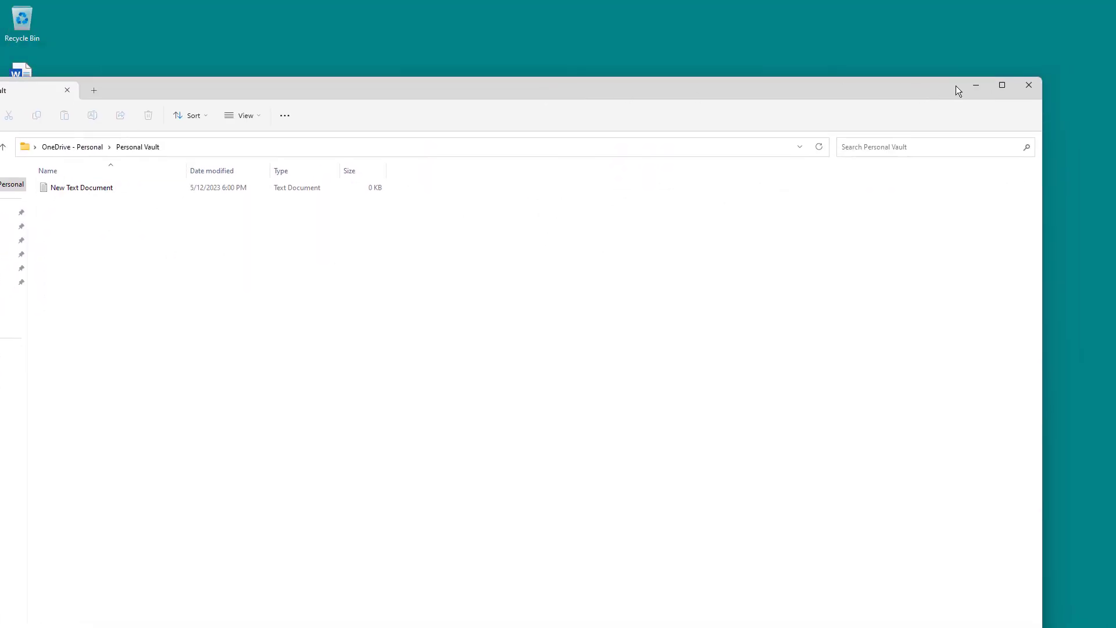
pyautogui.click(977, 85)
# Lock Personal Vault from the OneDrive tray panel, then dismiss the panel.
pyautogui.moveTo(979, 614)
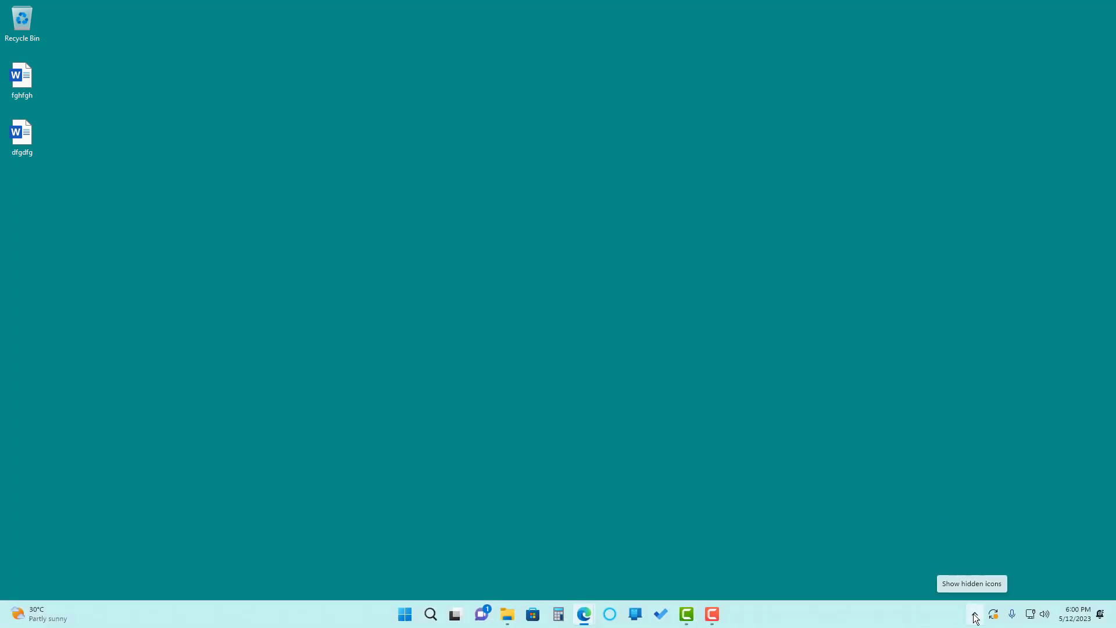
pyautogui.click(976, 617)
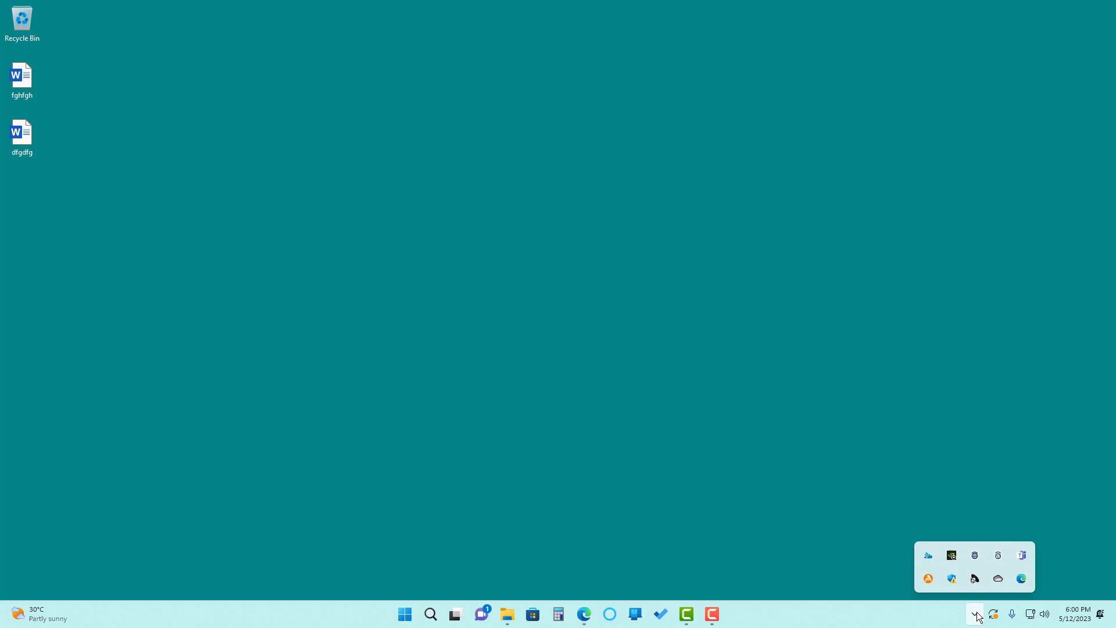
pyautogui.click(996, 580)
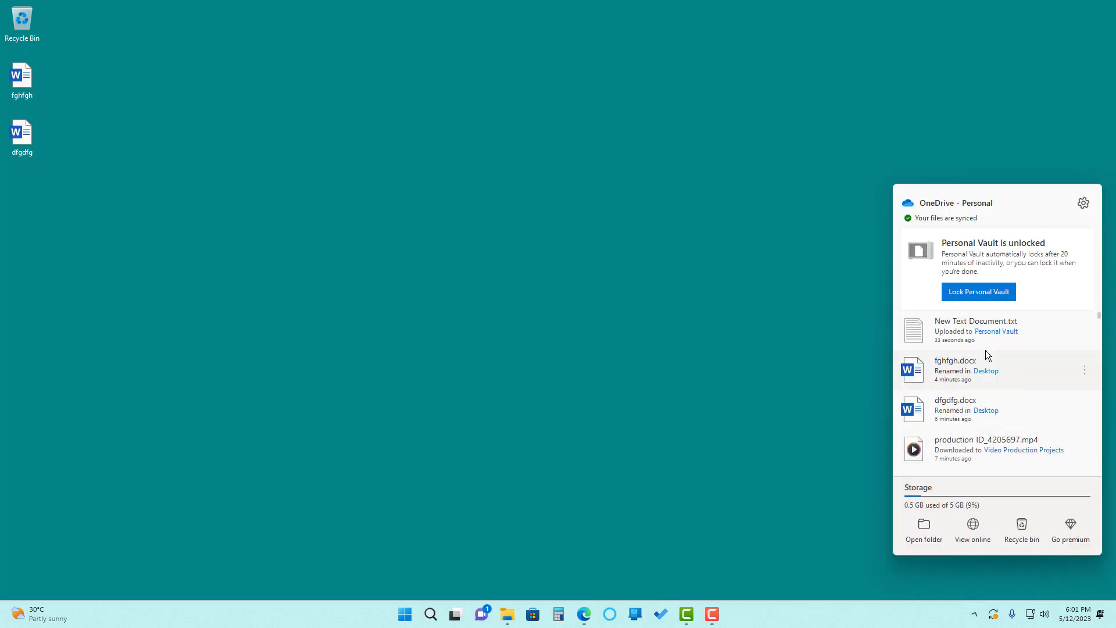
pyautogui.click(977, 292)
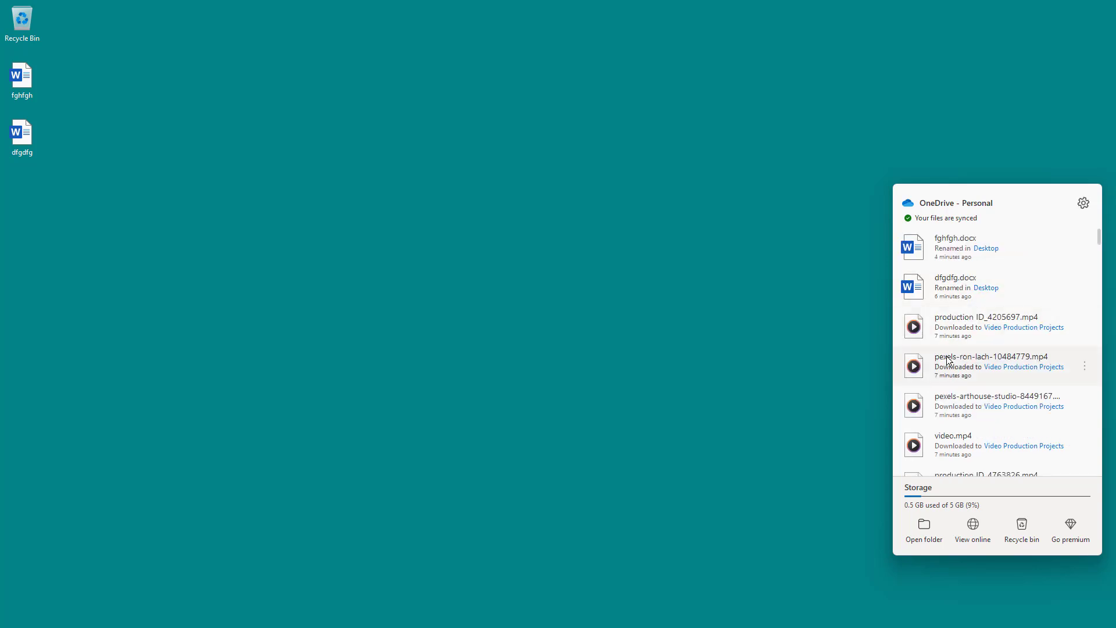
pyautogui.click(924, 538)
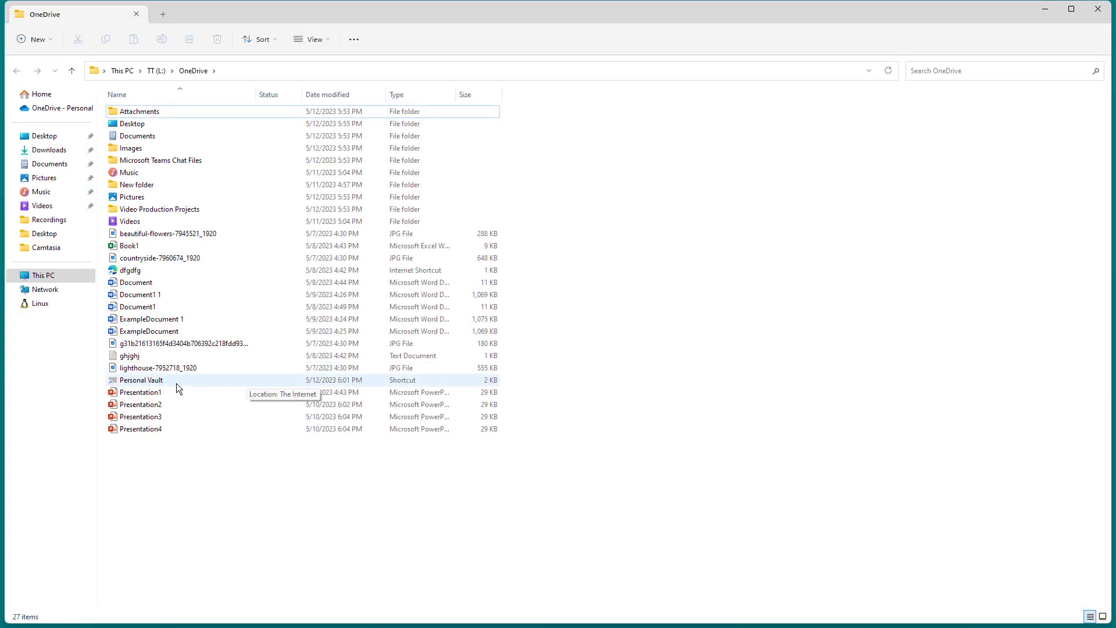
# Show the OneDrive folder as Large icons and open the locked Personal Vault shortcut.
pyautogui.click(326, 45)
pyautogui.click(329, 86)
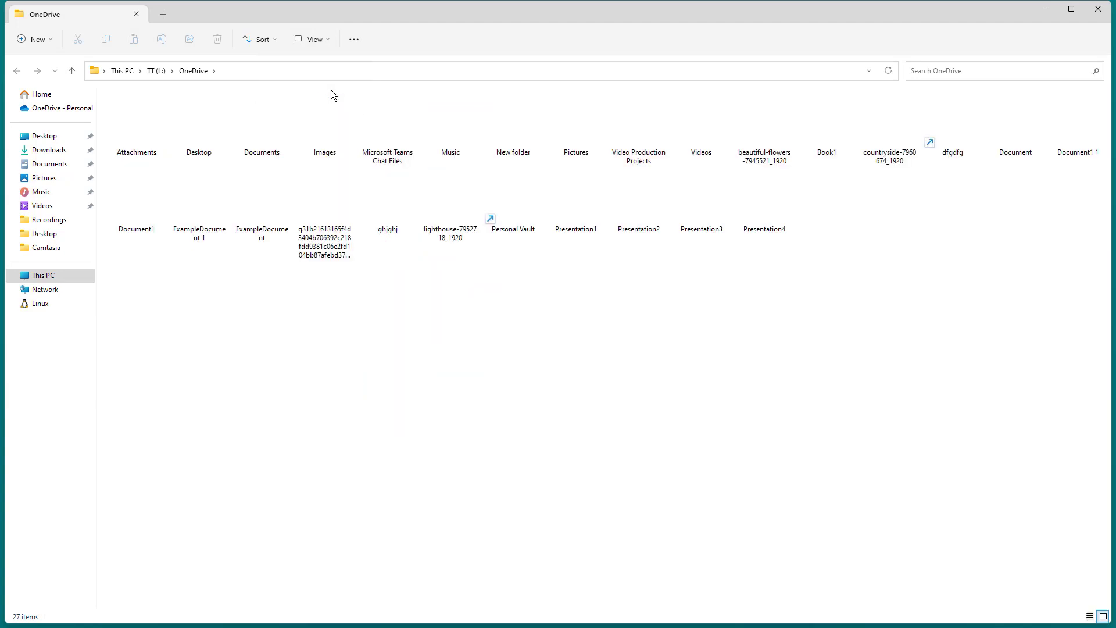
pyautogui.doubleClick(513, 208)
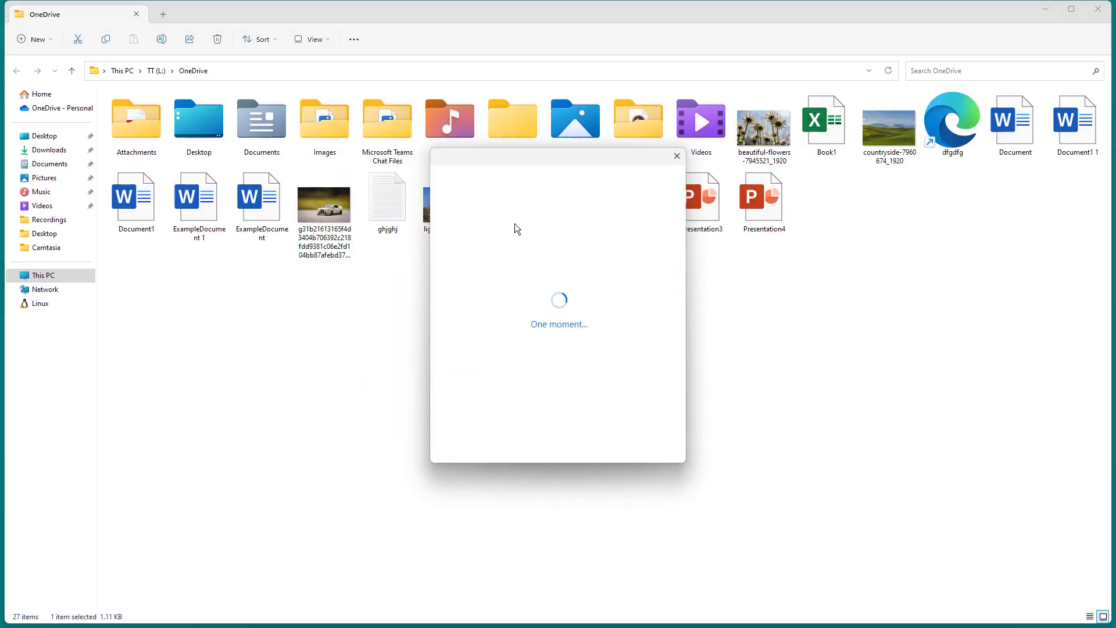